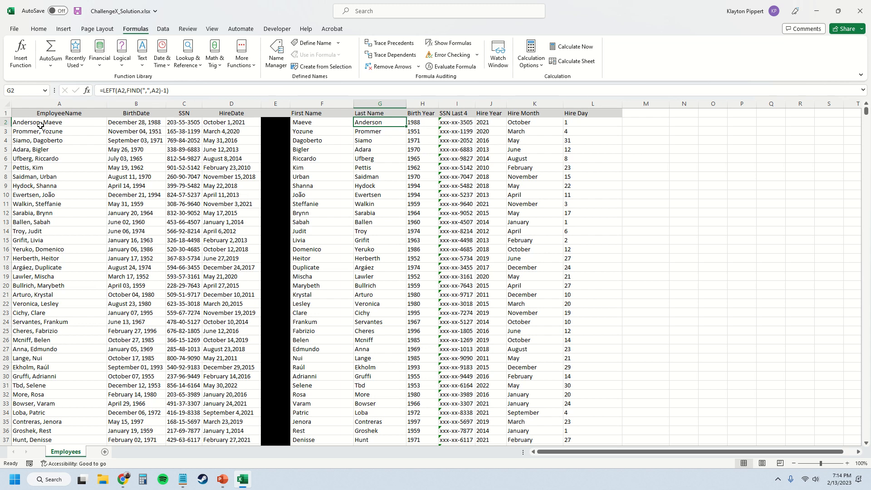
Step: Examine the LEFT and FIND parts of the Last Name formula in G2, including the comma search text and the -1 adjustment
left_click_drag(126, 91, 181, 92)
left_click(135, 91)
double_click(135, 90)
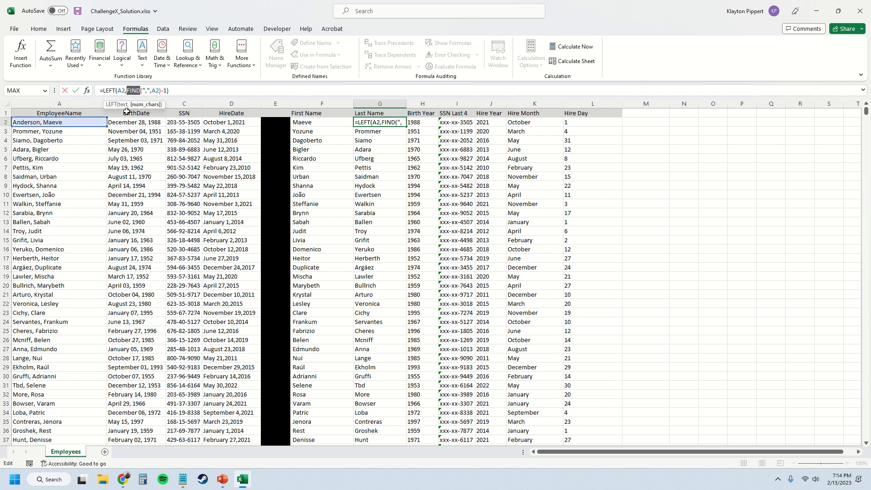
left_click(137, 91)
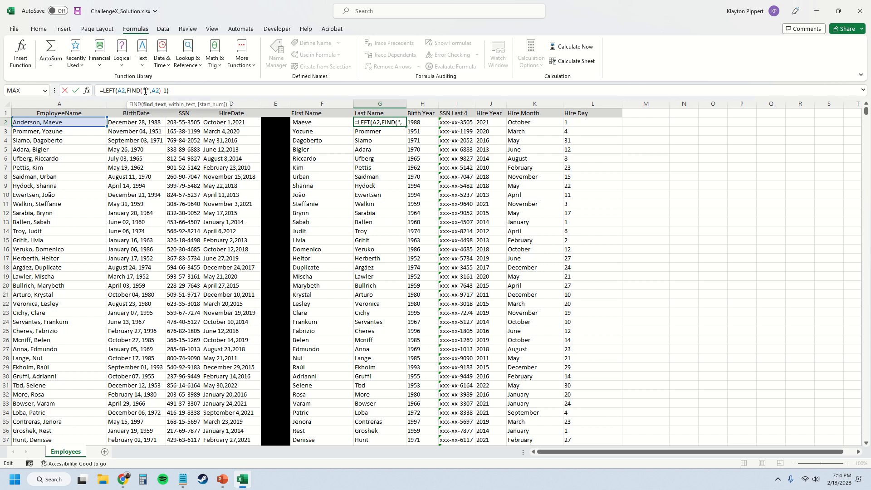
left_click_drag(142, 93, 150, 95)
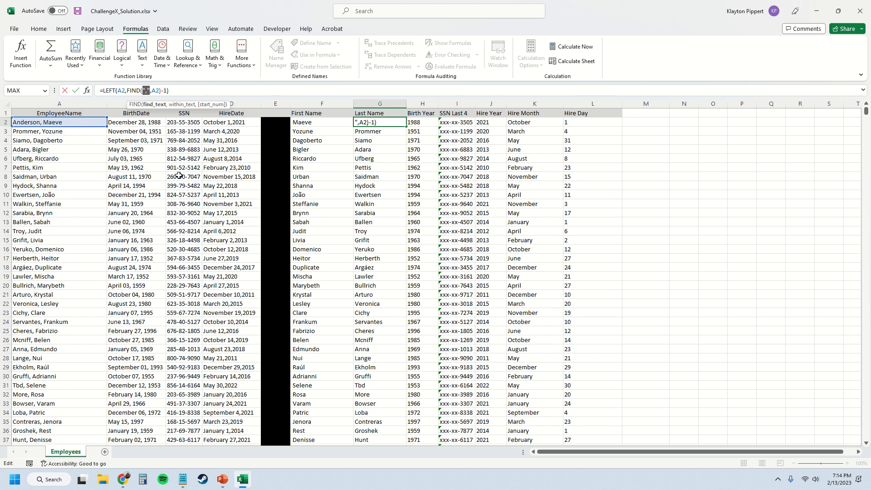
left_click(164, 92)
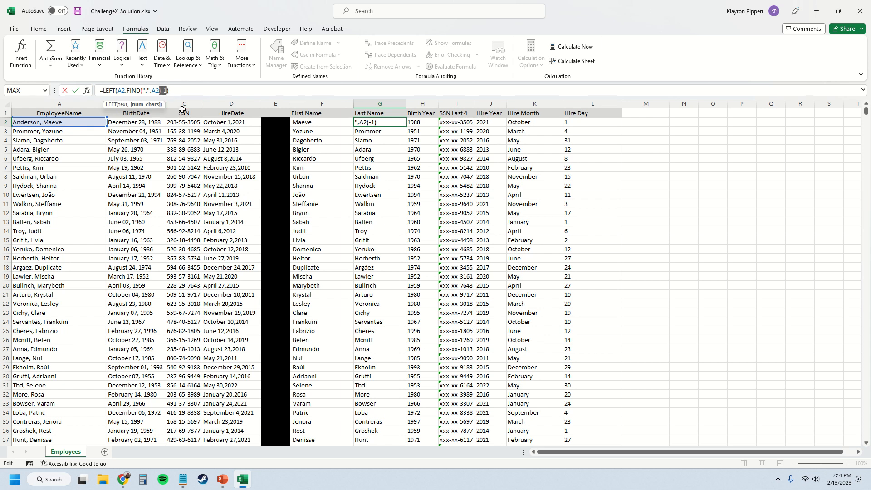
key("Return")
Step: Examine the First Name formula in F2, looking at its LEN and FIND functions inside RIGHT
key("Up")
key("Left")
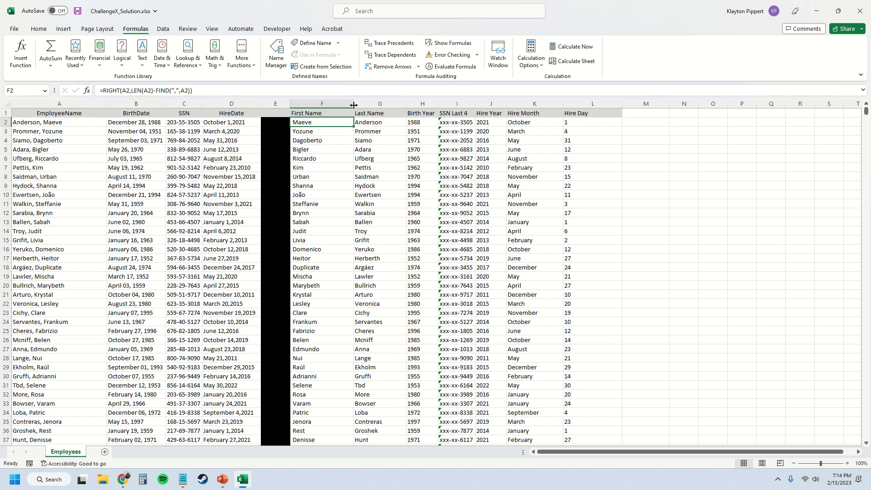
left_click(135, 90)
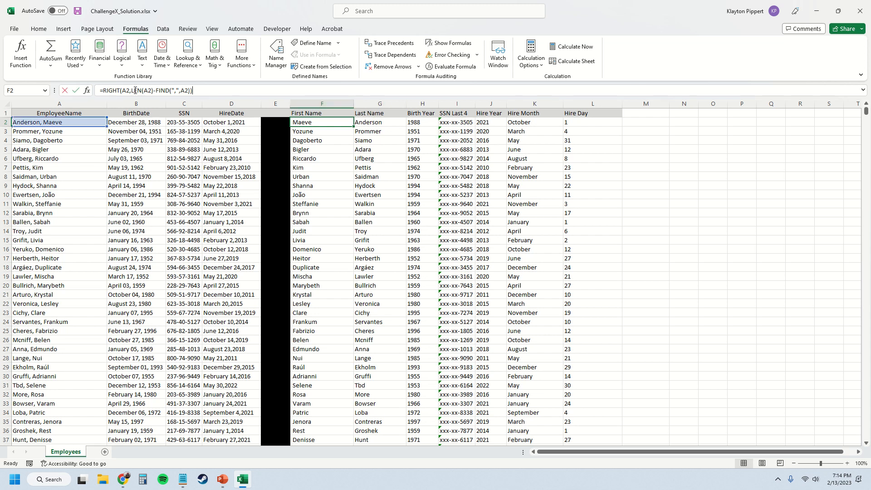
double_click(136, 90)
double_click(158, 91)
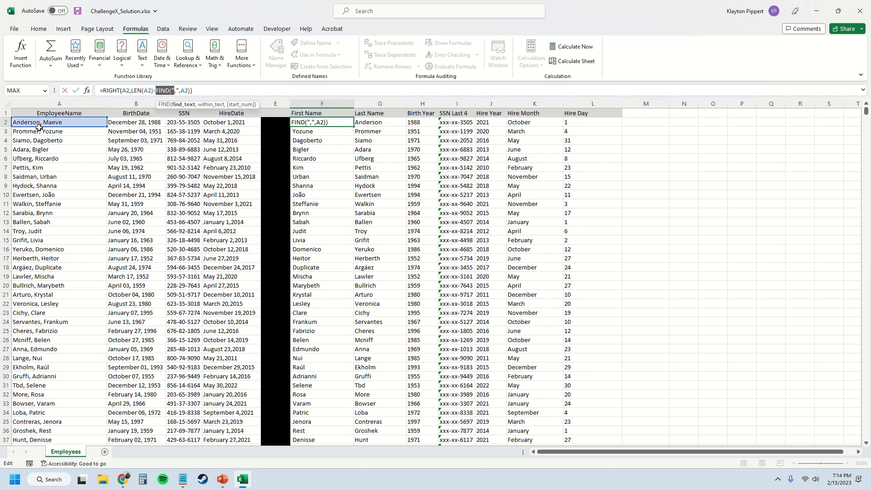
key("Escape")
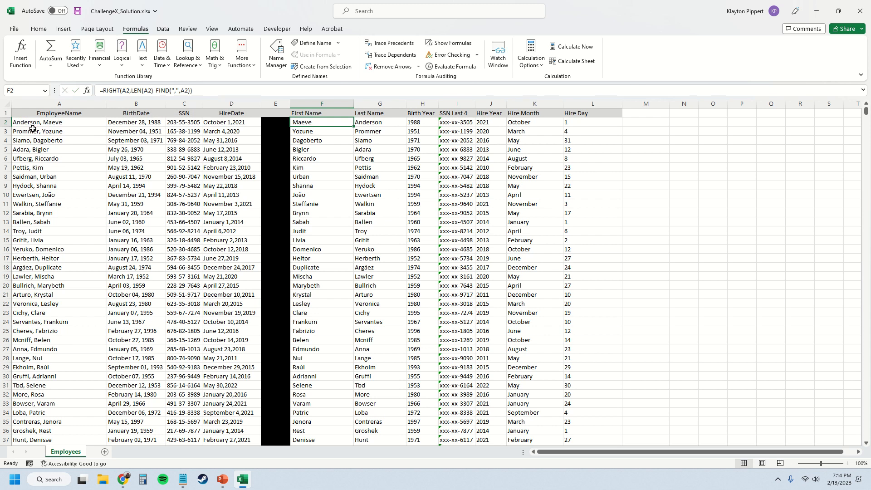
key("F2")
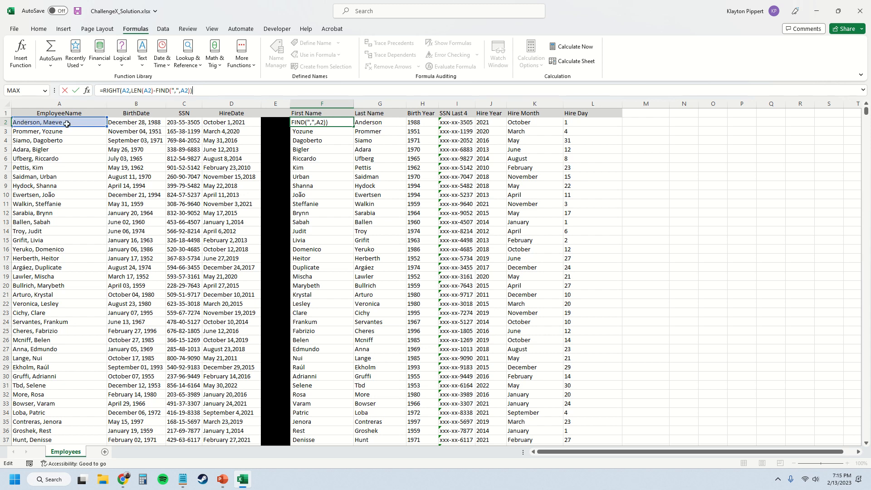
key("Tab")
key("Tab")
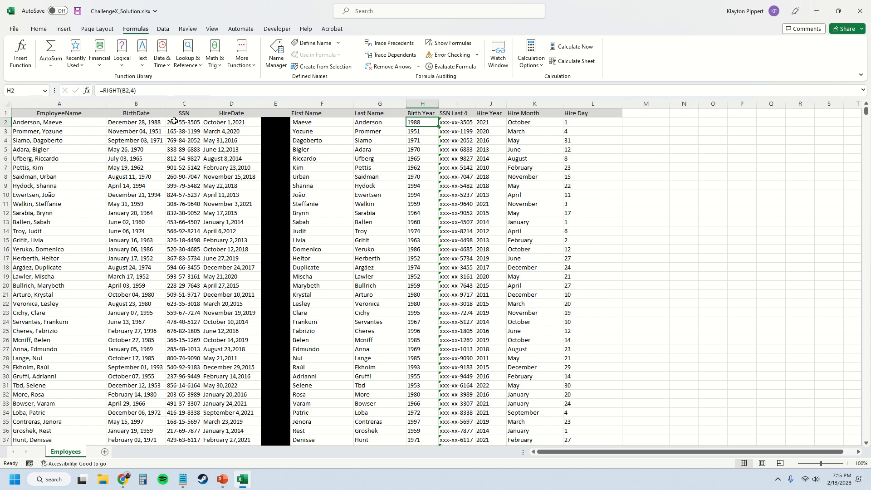
Step: Examine the character-count argument of the RIGHT function in the Birth Year formula in H2
double_click(133, 91)
type("4")
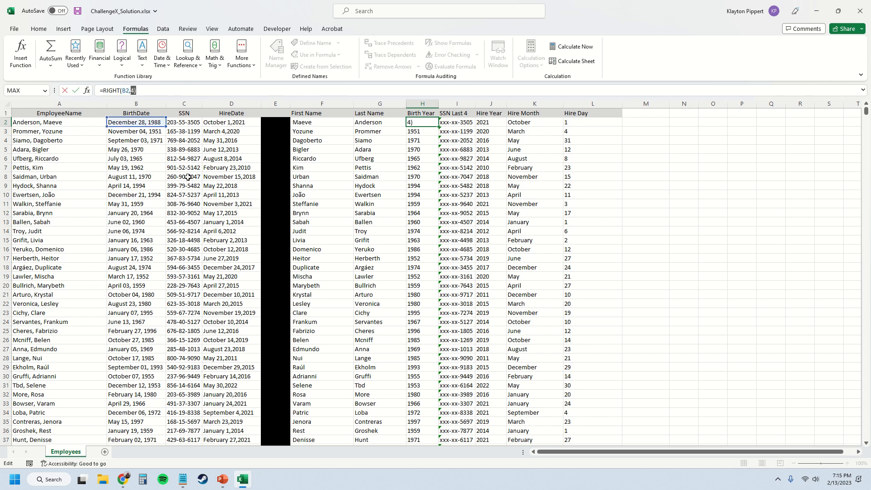
key("Tab")
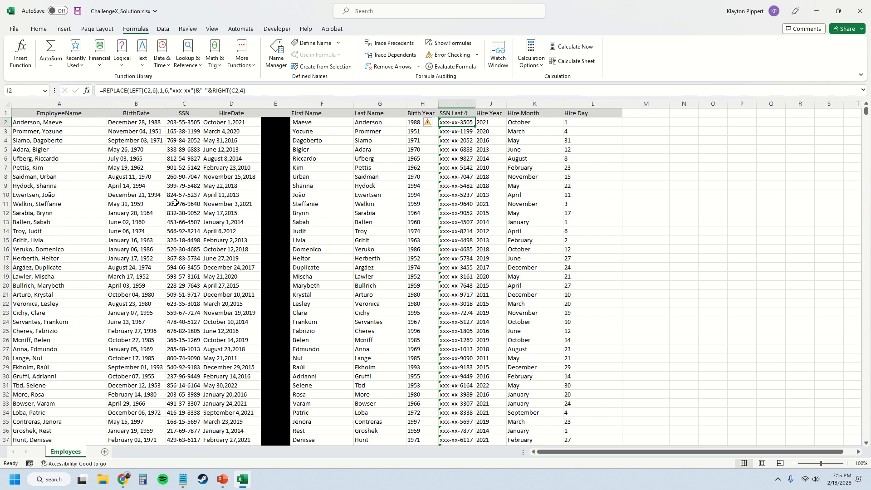
Step: Examine each argument of the REPLACE function in the SSN Last 4 formula in I2, from the nested LEFT to the replacement text
double_click(103, 90)
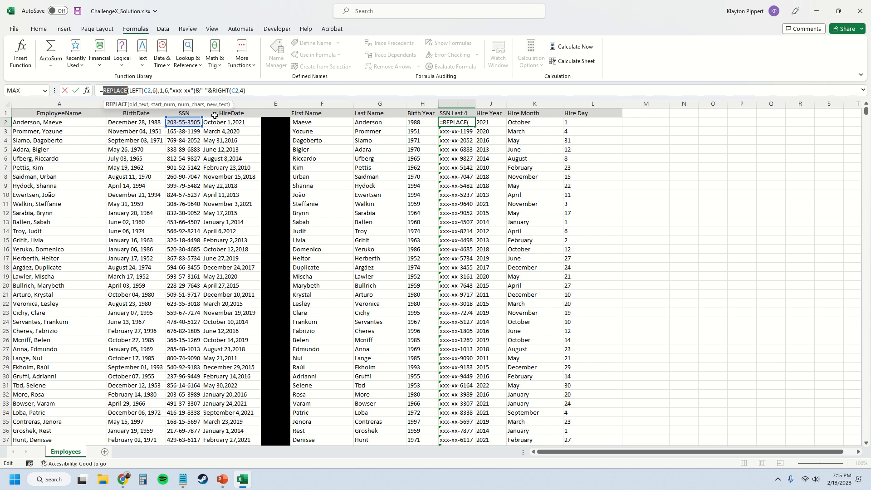
key("Return")
key("Left")
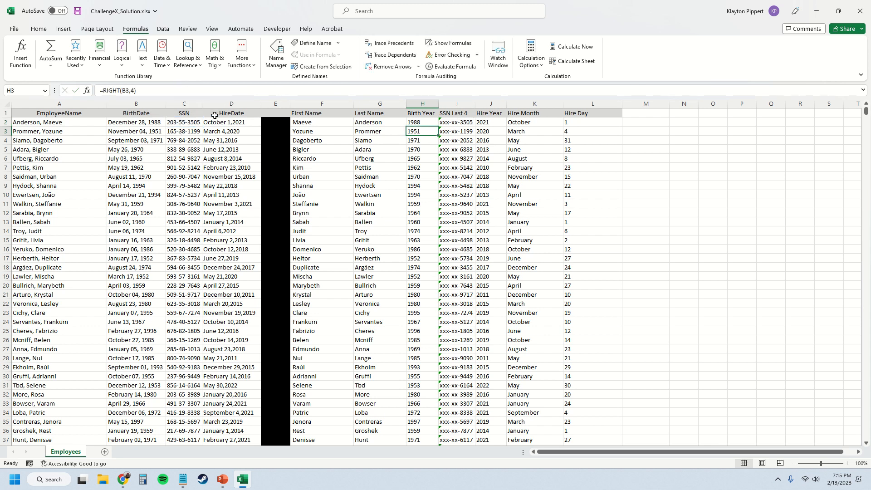
key("Up")
key("Right")
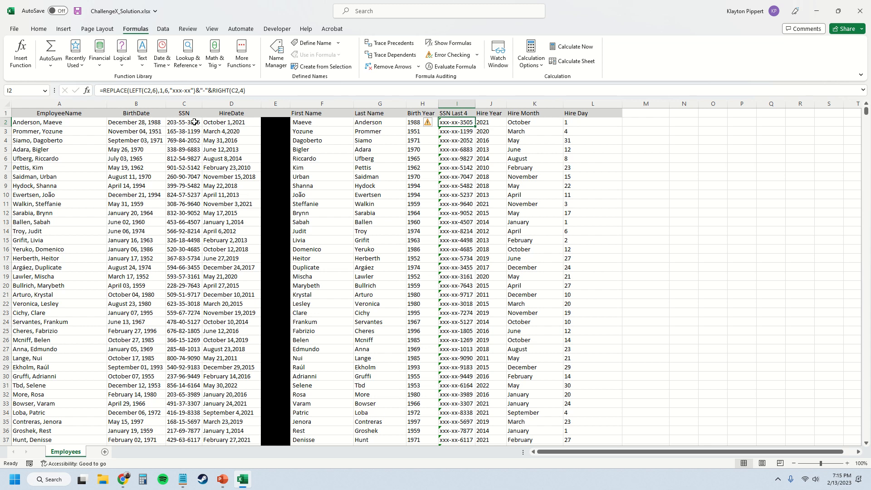
left_click(115, 91)
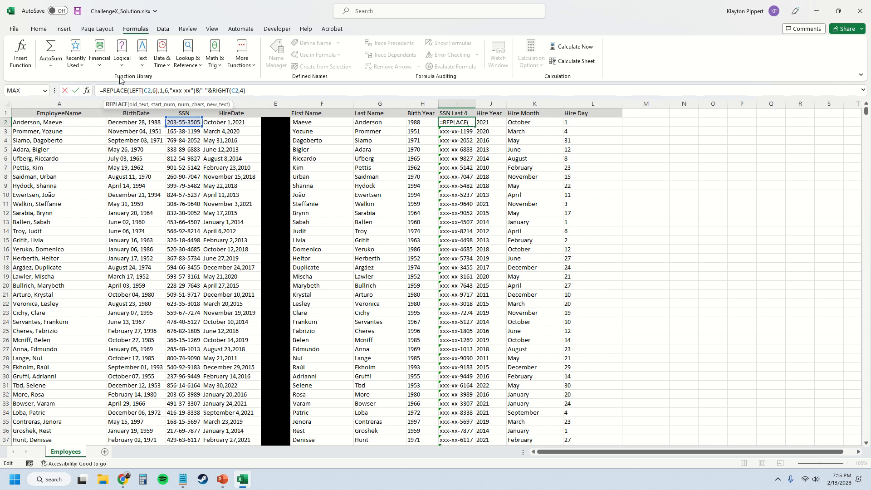
left_click_drag(130, 90, 156, 91)
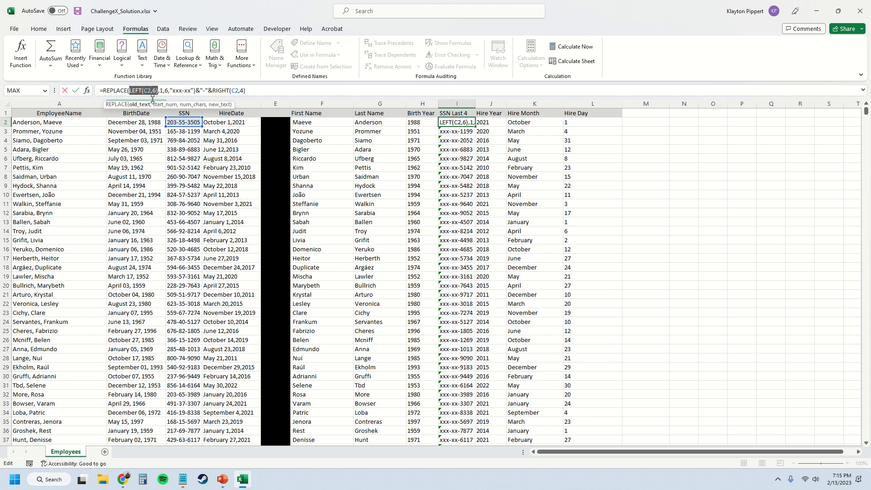
left_click(138, 90)
left_click(154, 91)
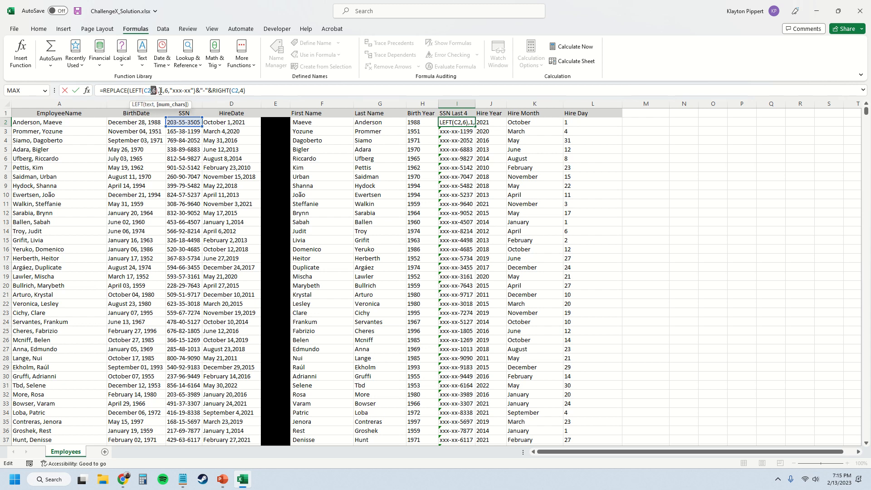
double_click(161, 90)
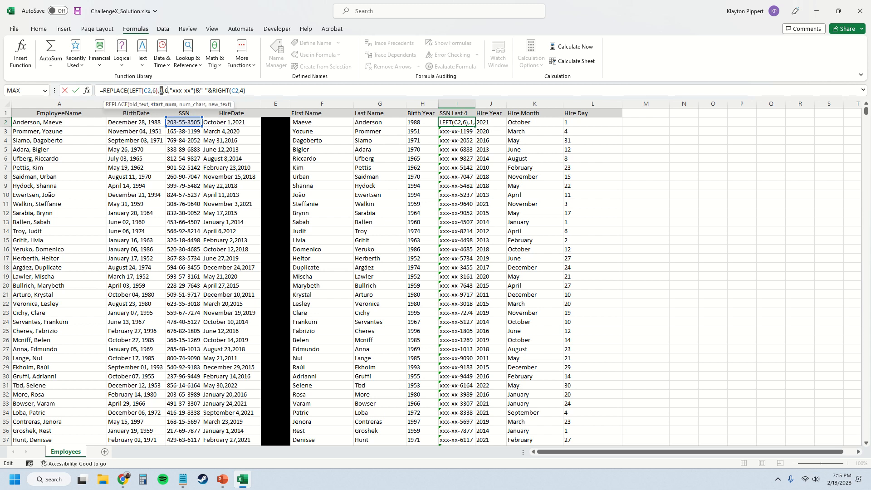
double_click(167, 90)
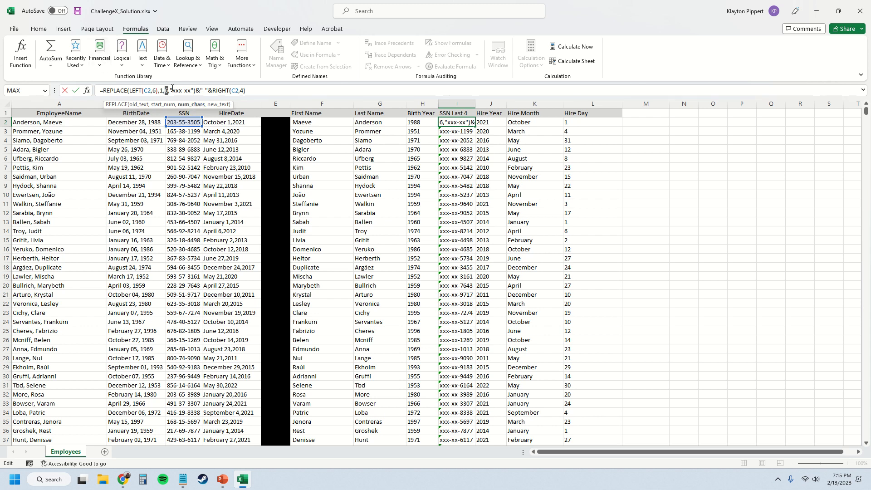
left_click_drag(171, 90, 194, 92)
Step: Examine how the SSN Last 4 formula in I2 joins the hyphen and the RIGHT function with ampersands
double_click(197, 90)
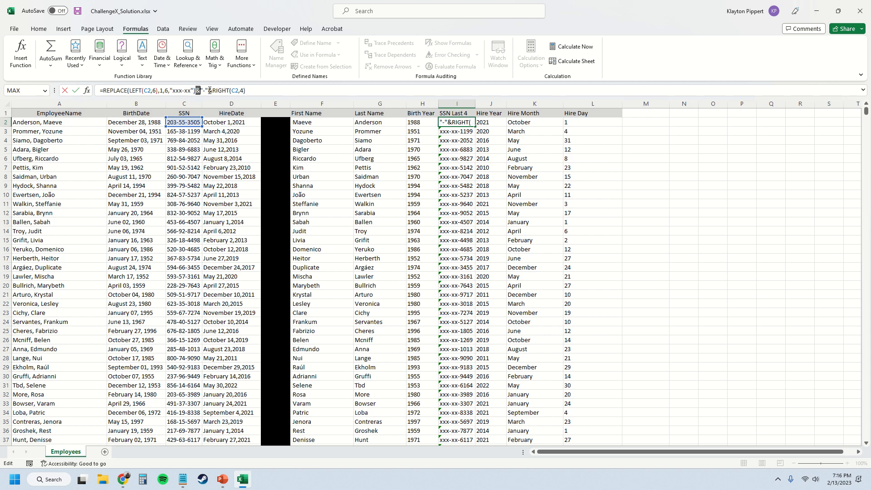
double_click(210, 91)
left_click_drag(201, 91, 206, 91)
left_click_drag(212, 91, 247, 91)
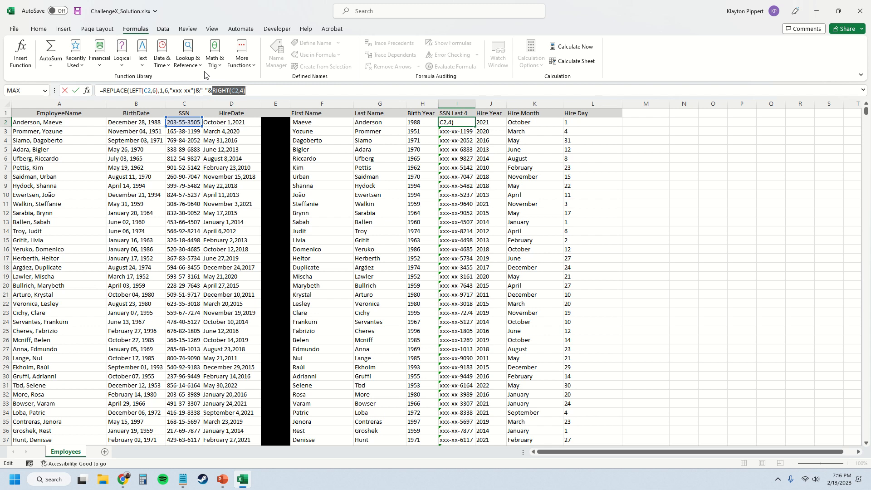
left_click(241, 90)
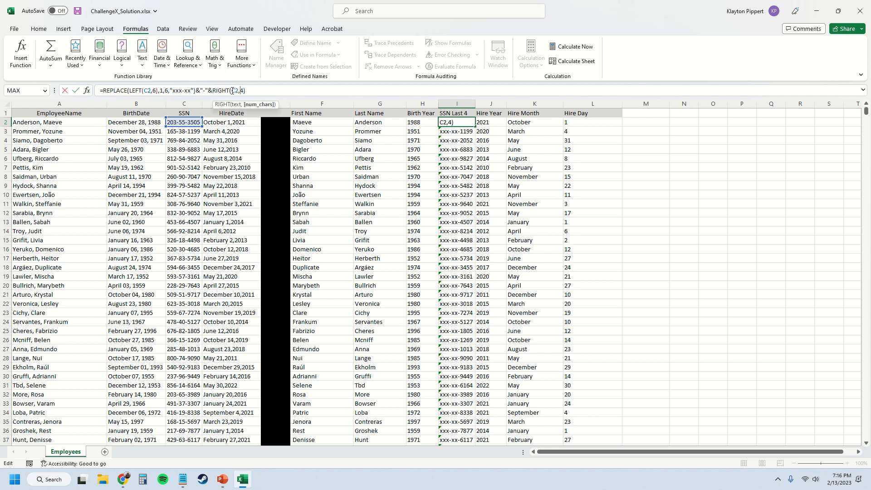
left_click(233, 90)
double_click(240, 90)
left_click(247, 91)
key("Tab")
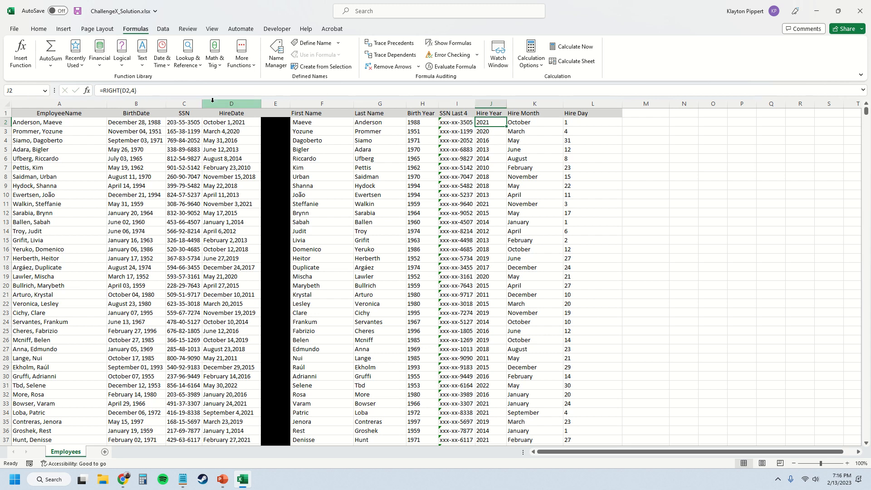
Step: Examine the Hire Month formula in K2, which combines LEFT and FIND
key("Right")
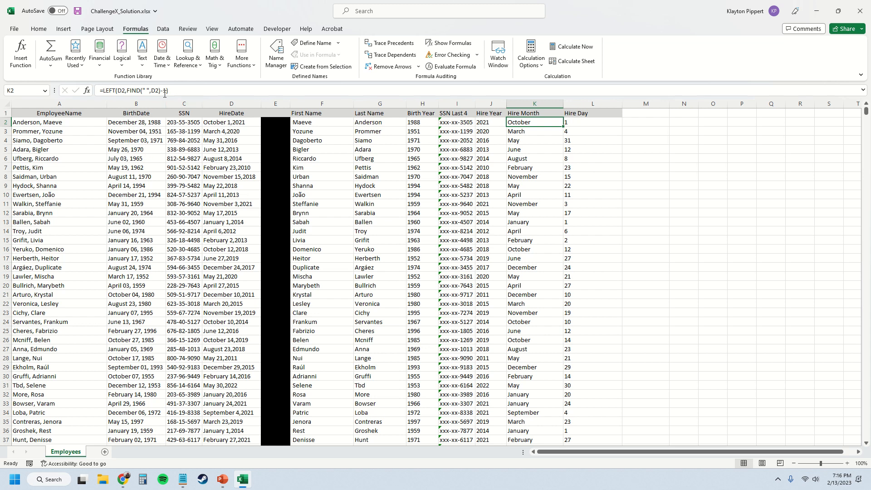
left_click(180, 94)
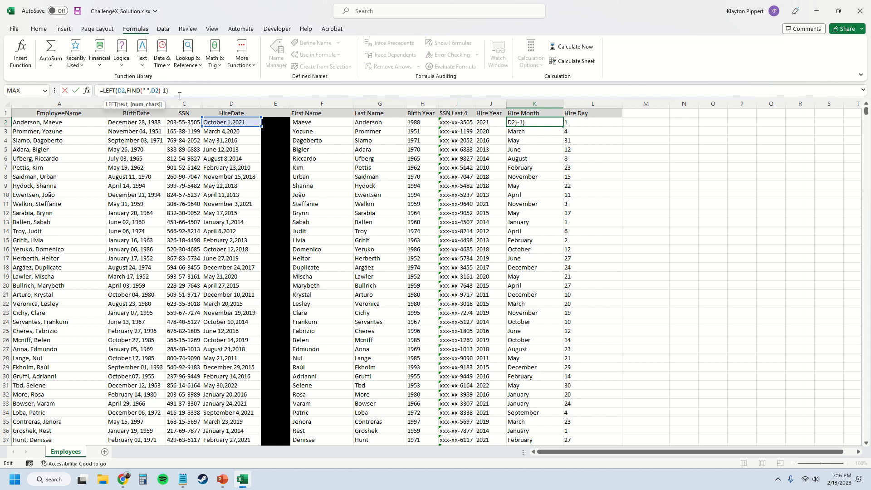
key("Tab")
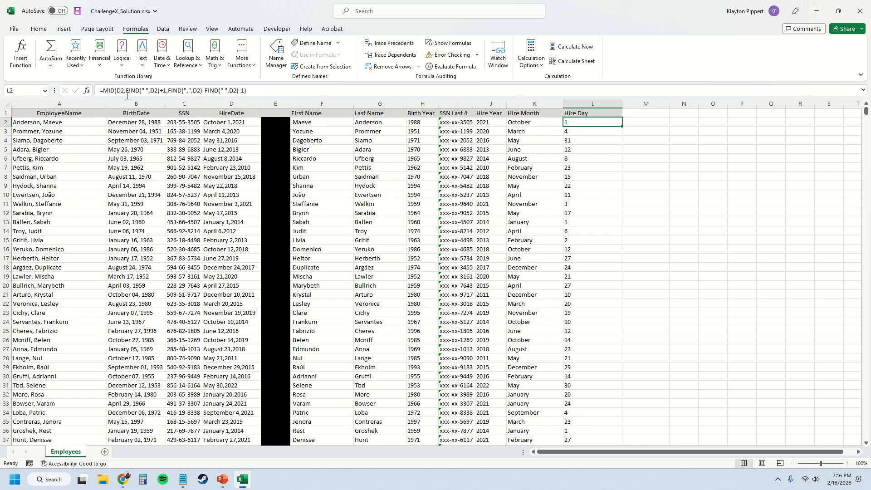
Step: Examine the MID function's text, start-number and character-count arguments in the Hire Day formula in L2
left_click(109, 91)
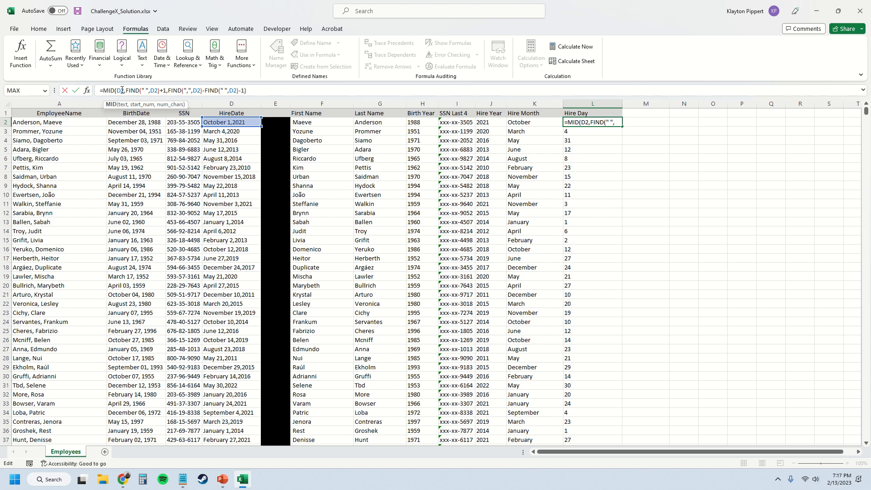
left_click(121, 91)
left_click_drag(159, 90, 167, 91)
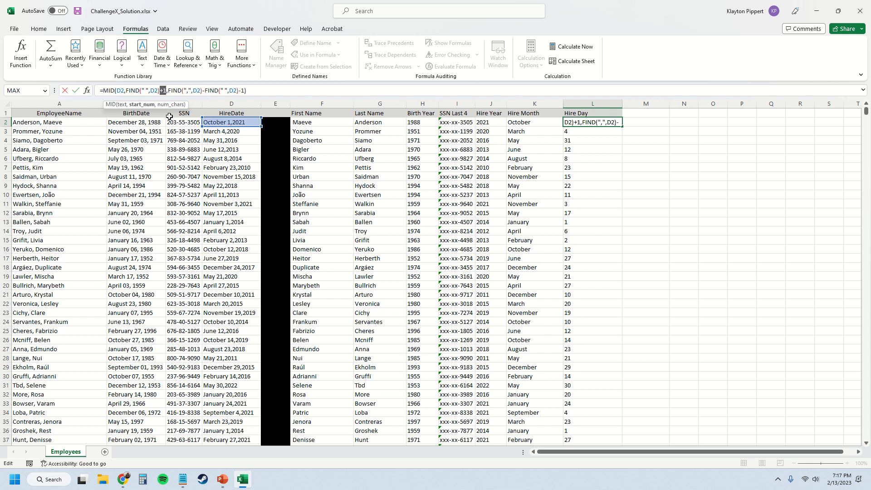
left_click(173, 91)
left_click_drag(185, 92, 187, 92)
left_click(122, 92)
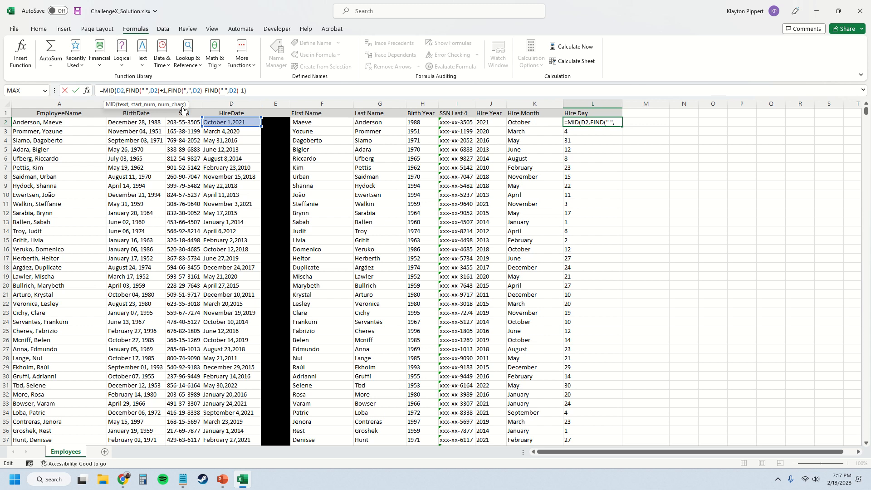
left_click(463, 133)
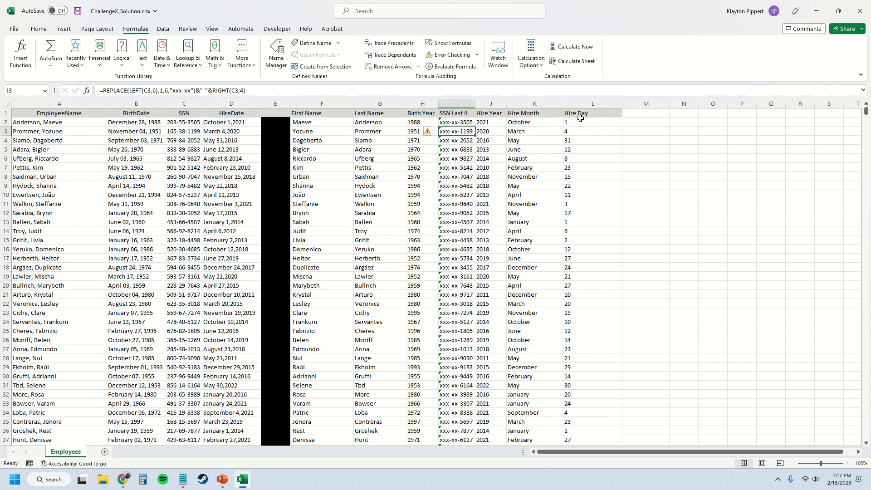
left_click(581, 120)
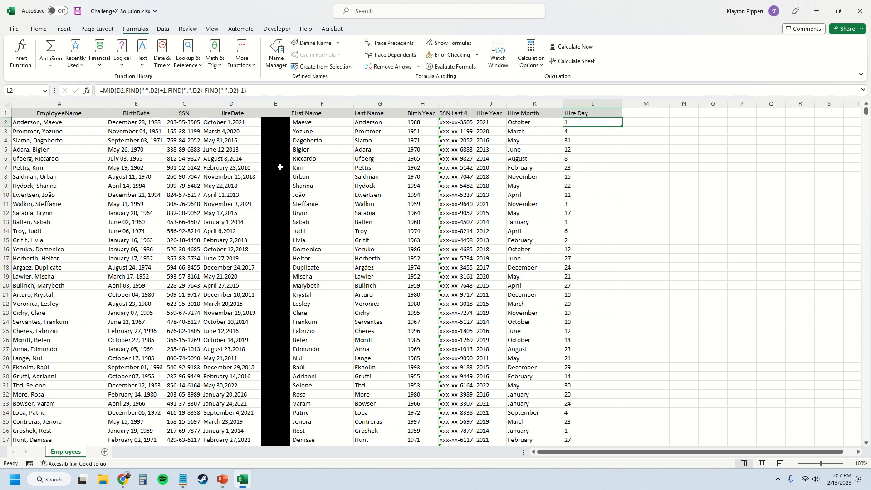